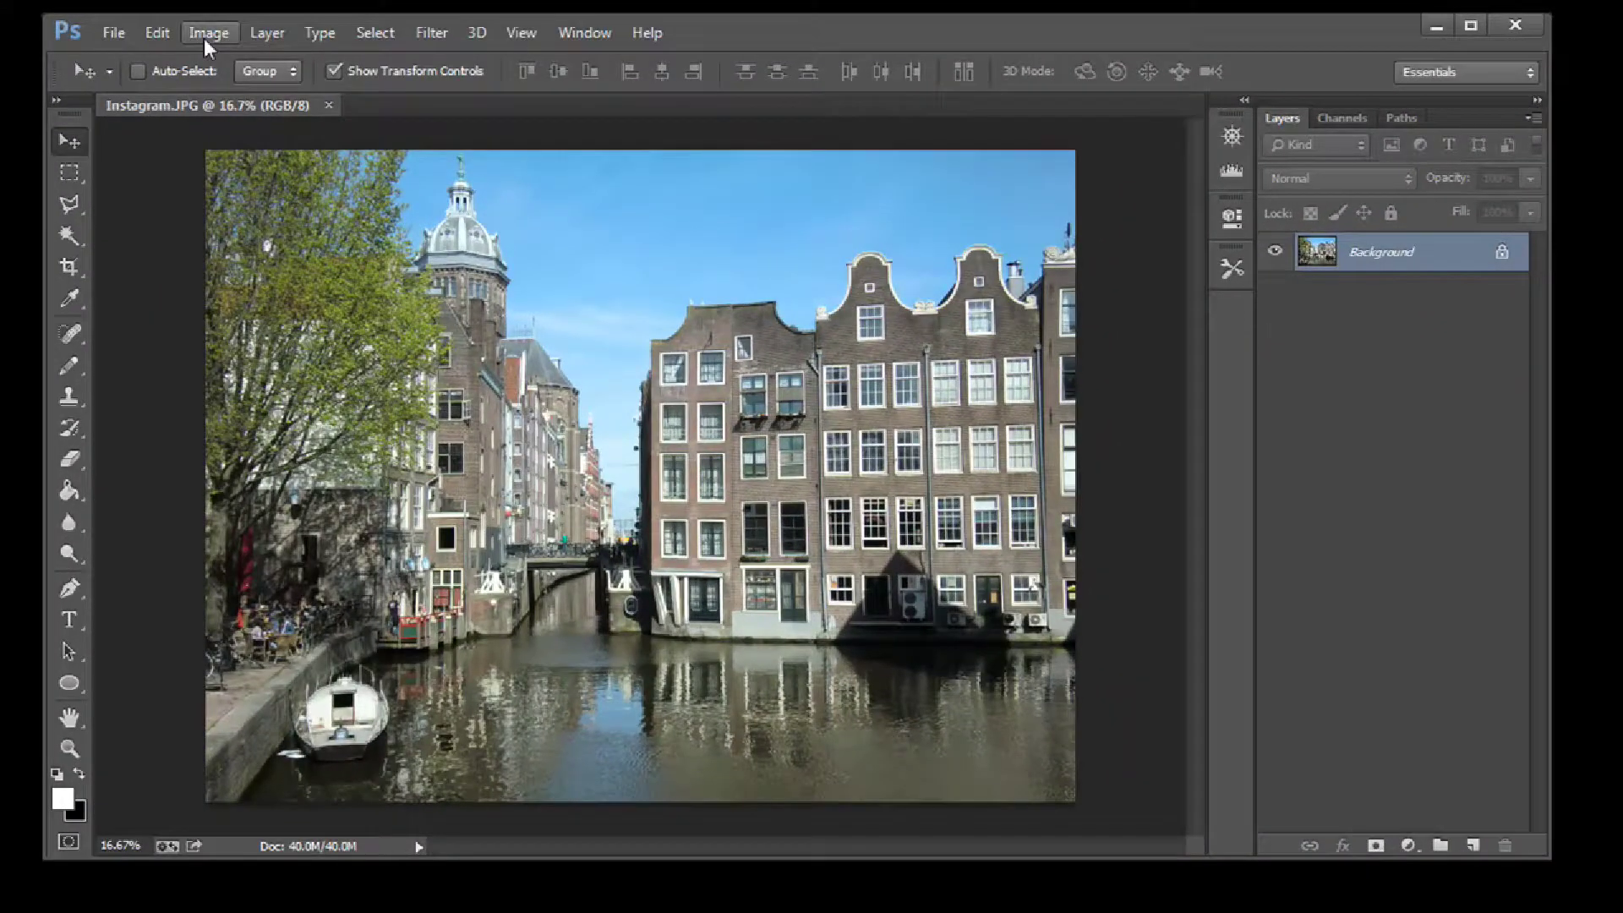
- Apply Brightness/Contrast to the canal photo with Brightness 80 and Contrast 30
{"action": "left_click", "coordinate": [210, 31]}
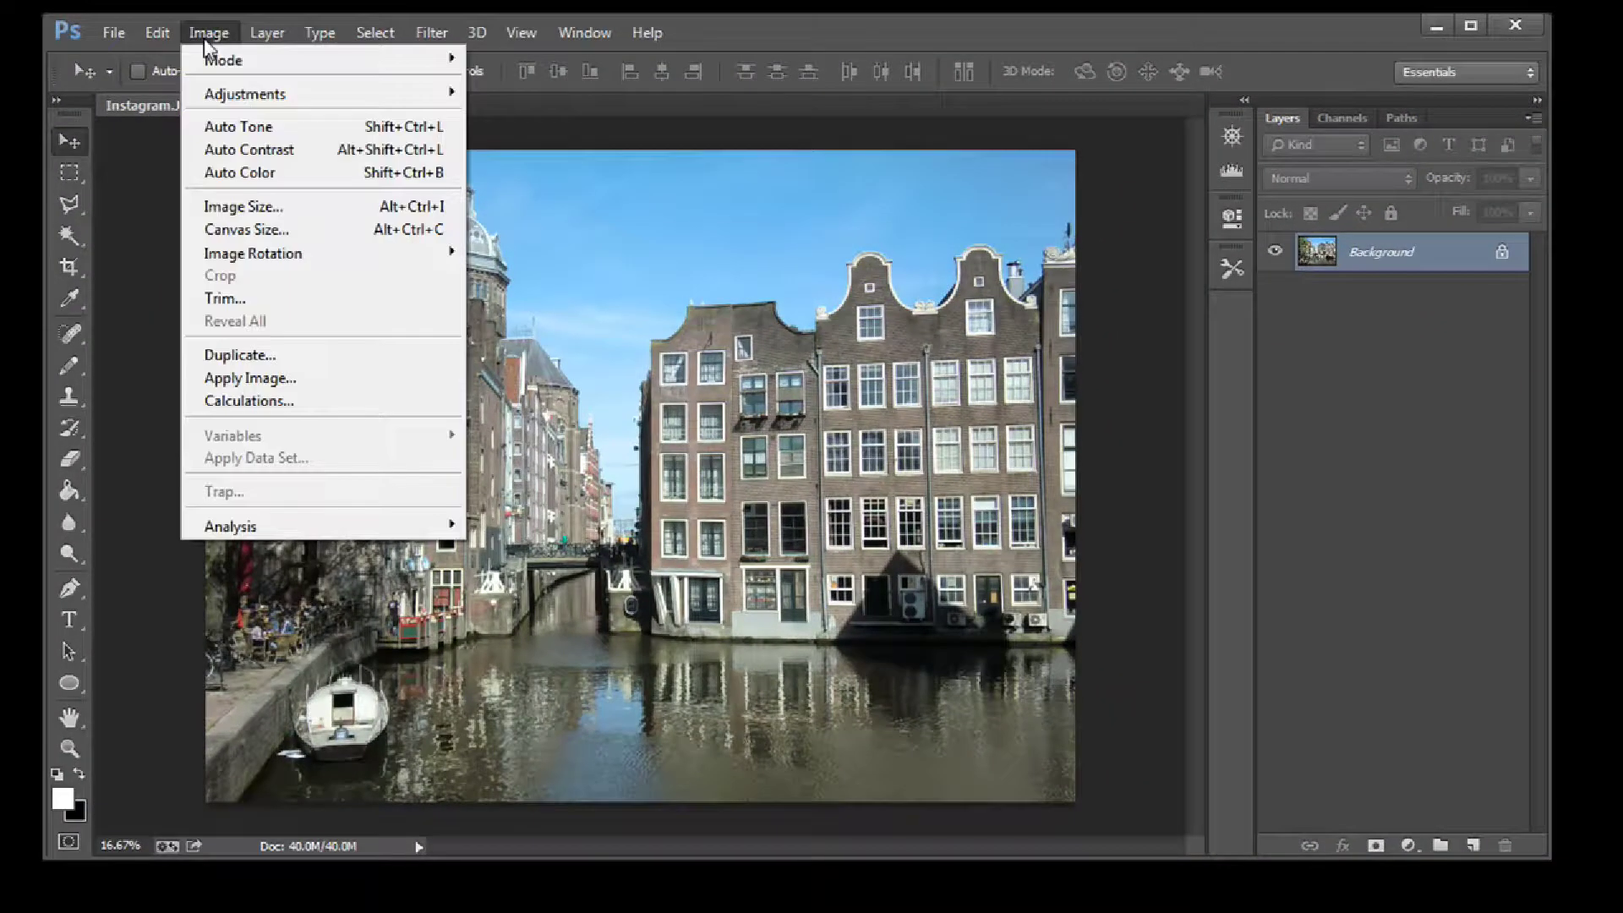
{"action": "mouse_move", "coordinate": [246, 93]}
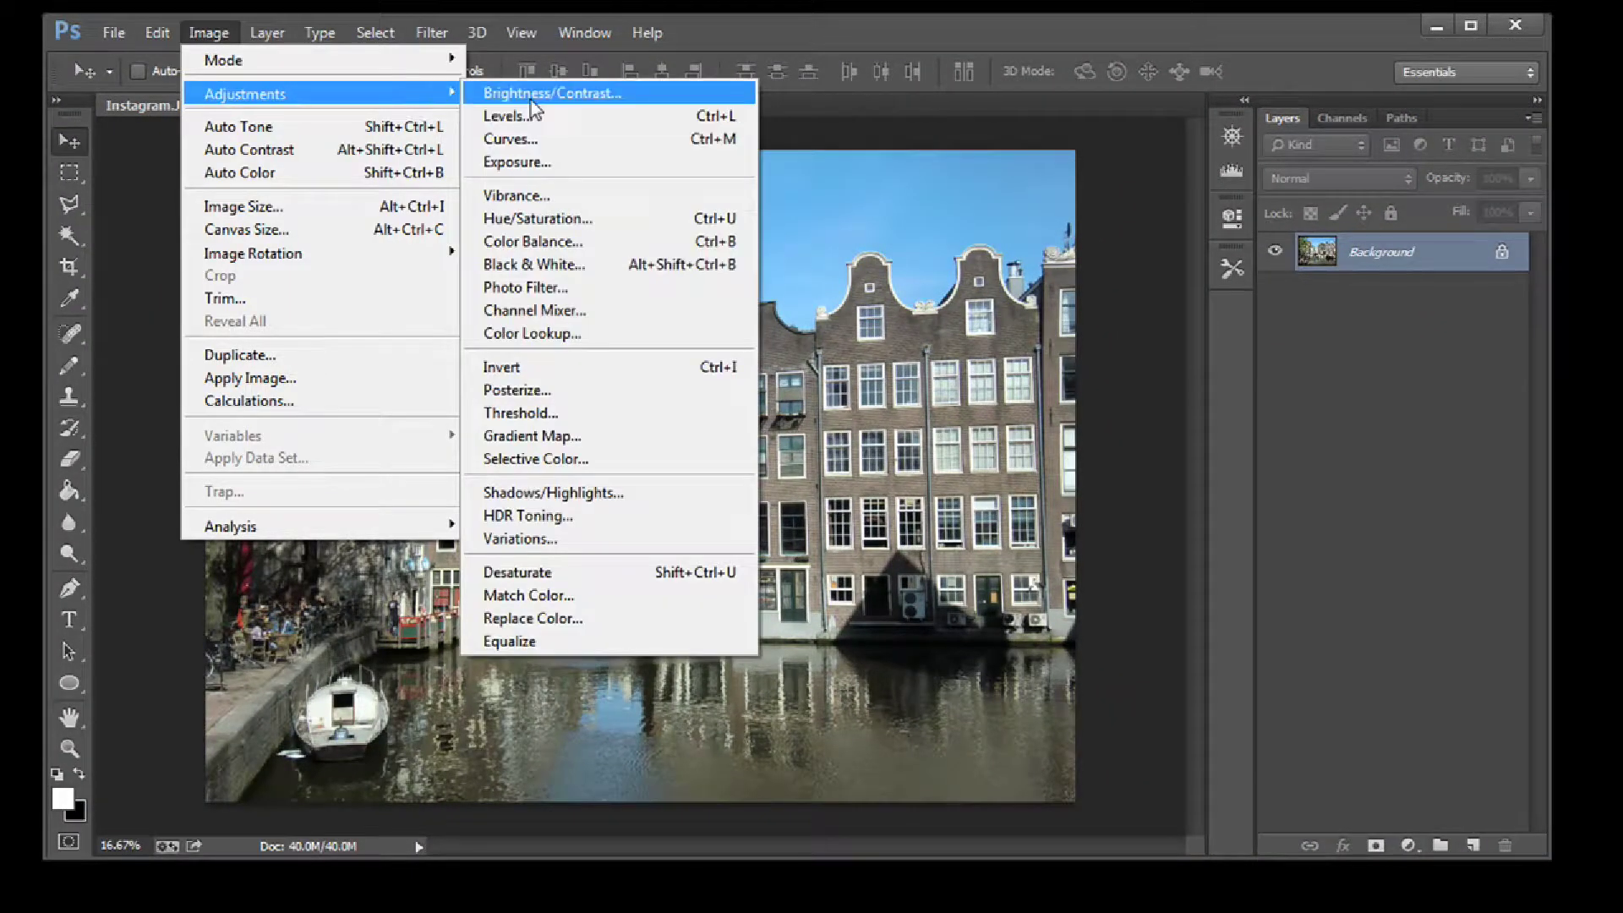
{"action": "left_click", "coordinate": [538, 103]}
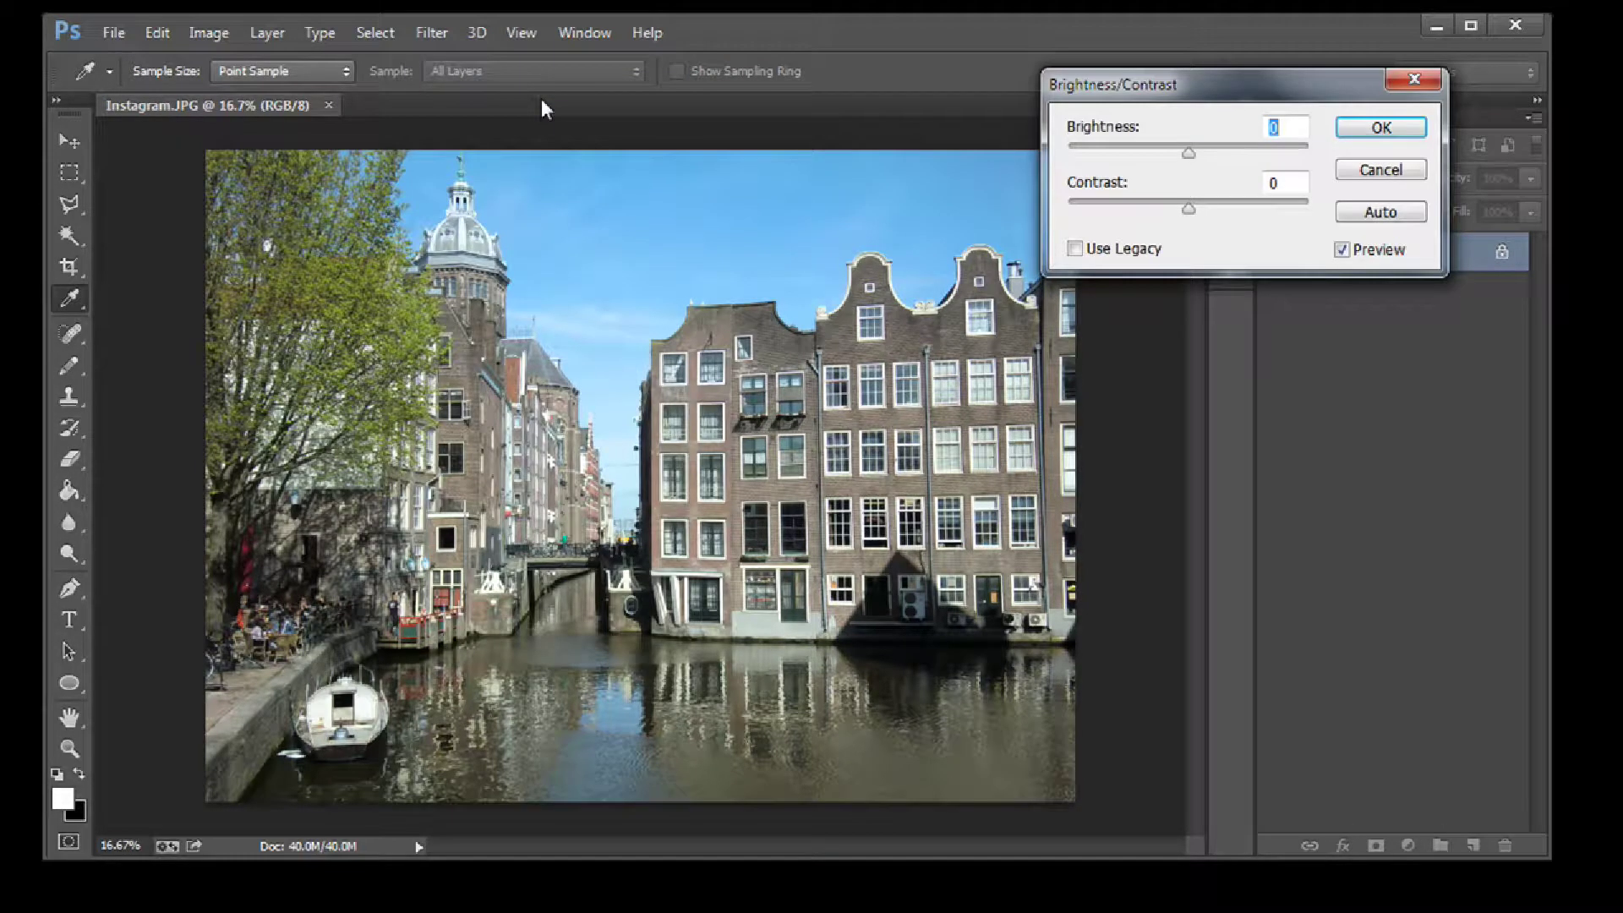
{"action": "type", "text": "80"}
{"action": "key", "text": "Tab"}
{"action": "type", "text": "30"}
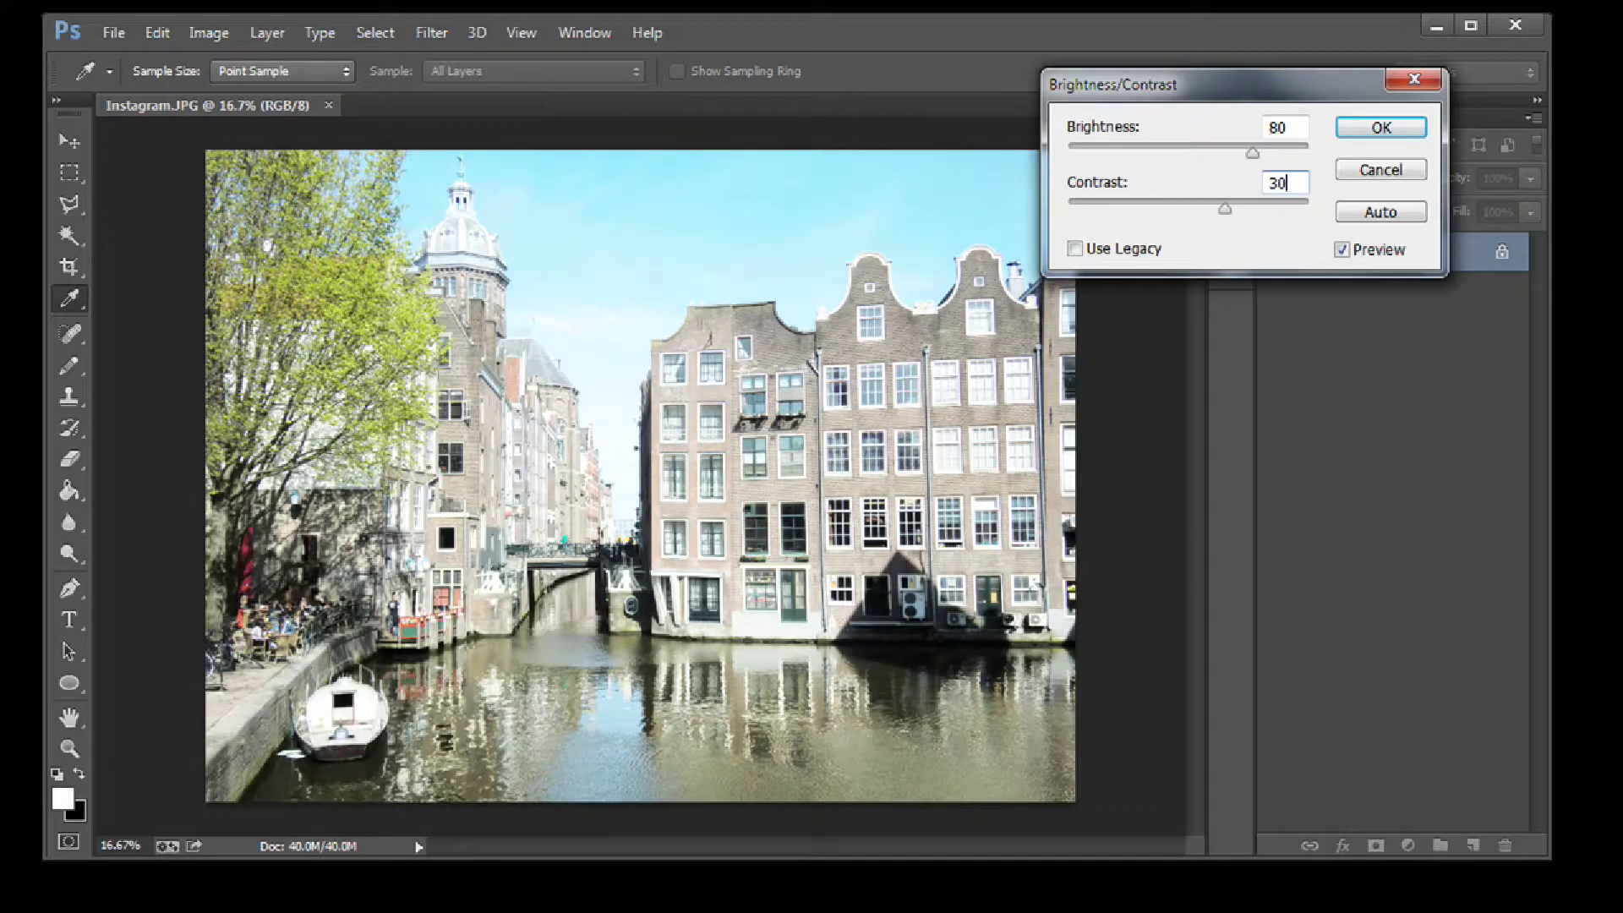
{"action": "key", "text": "Return"}
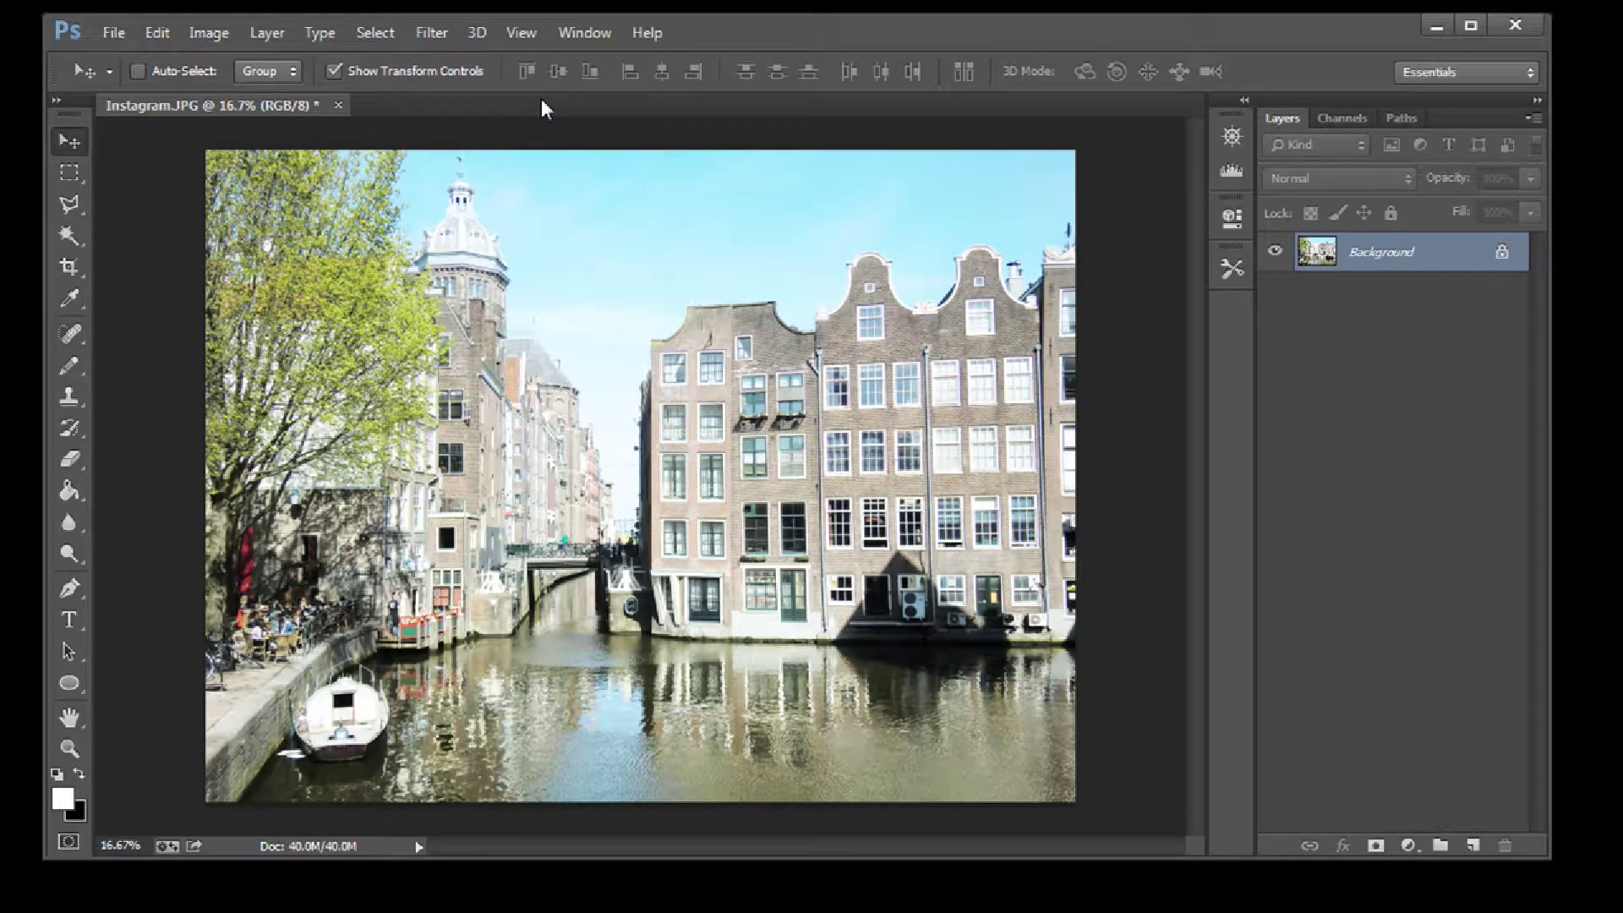
{"action": "left_click", "coordinate": [268, 32]}
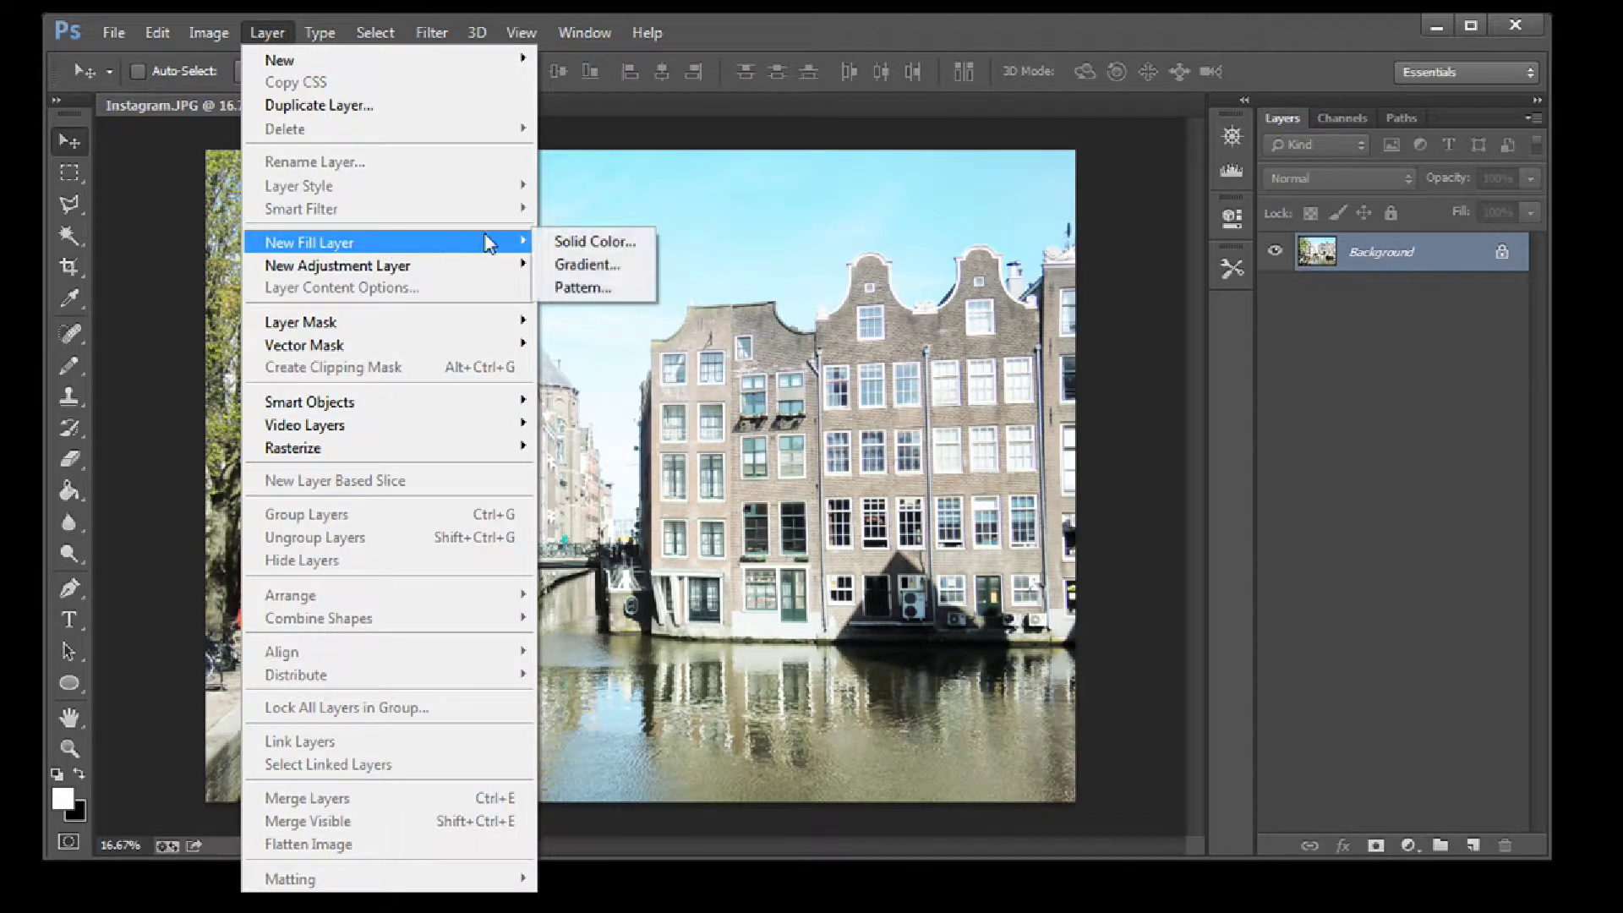
{"action": "mouse_move", "coordinate": [309, 242]}
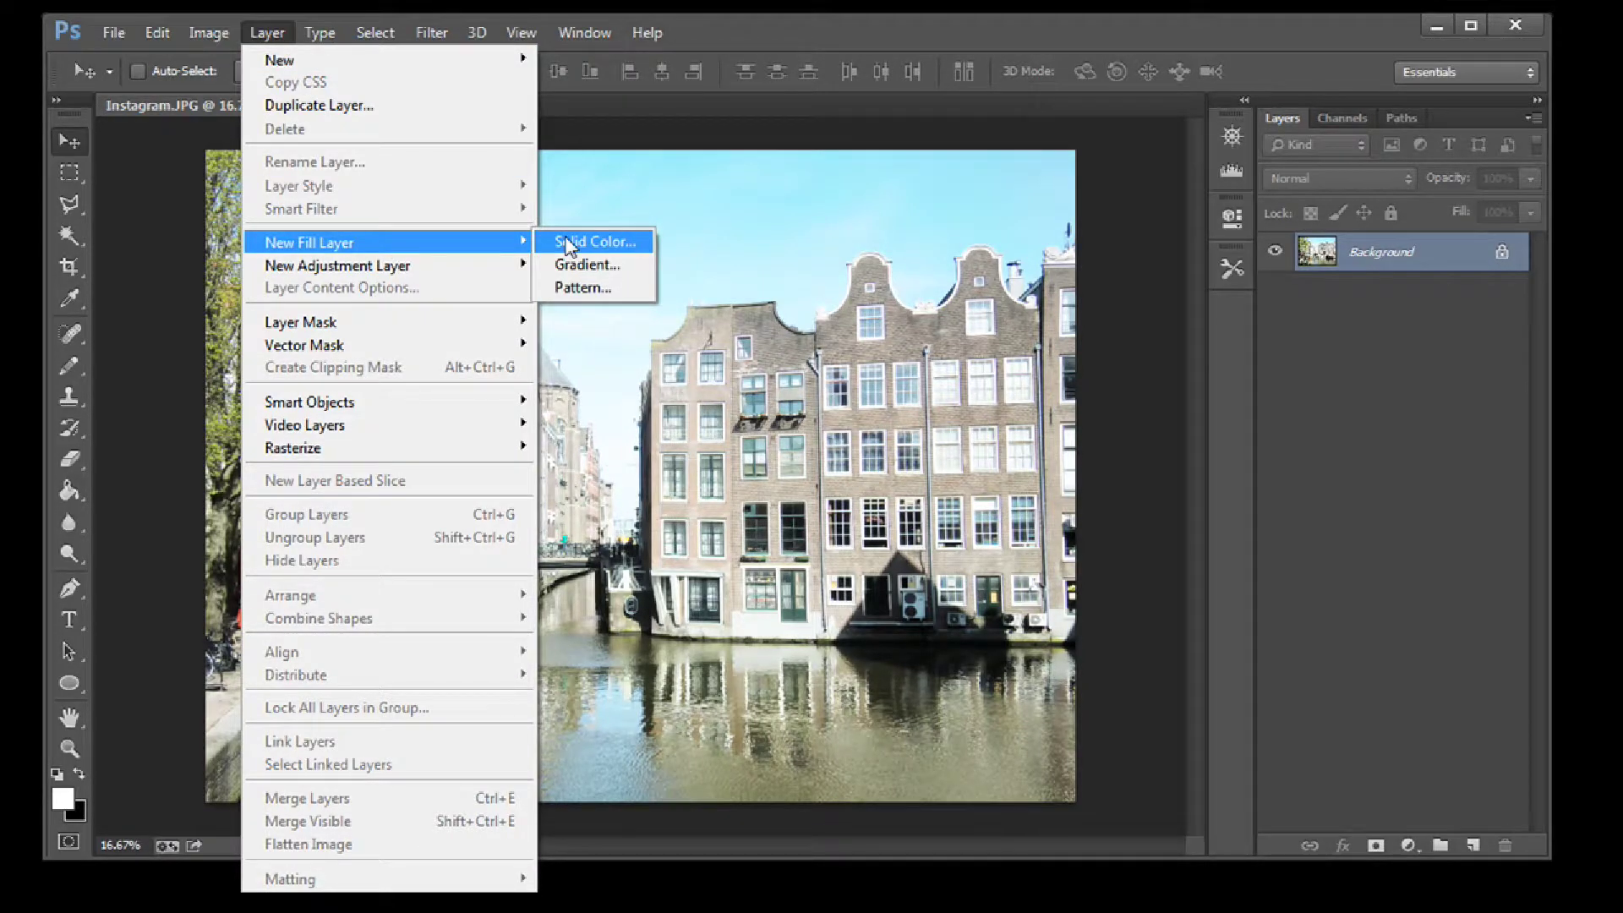
- Add a solid colour fill layer in pale yellow #f5f5ce over the photo
{"action": "left_click", "coordinate": [569, 244]}
{"action": "left_click", "coordinate": [1108, 298]}
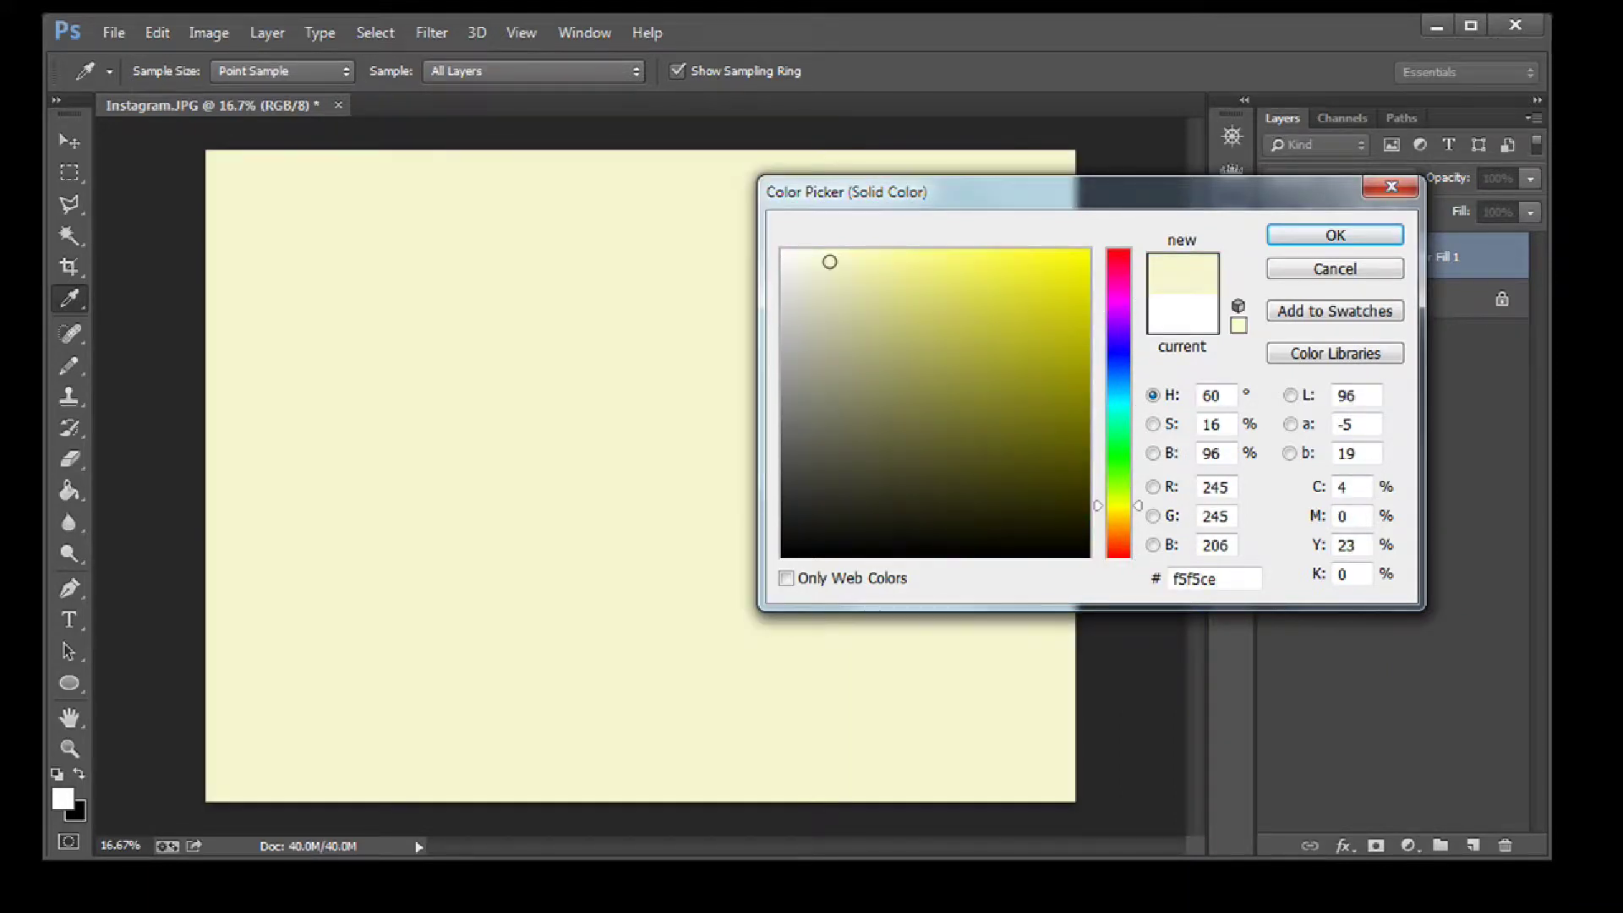
{"action": "left_click", "coordinate": [1334, 235]}
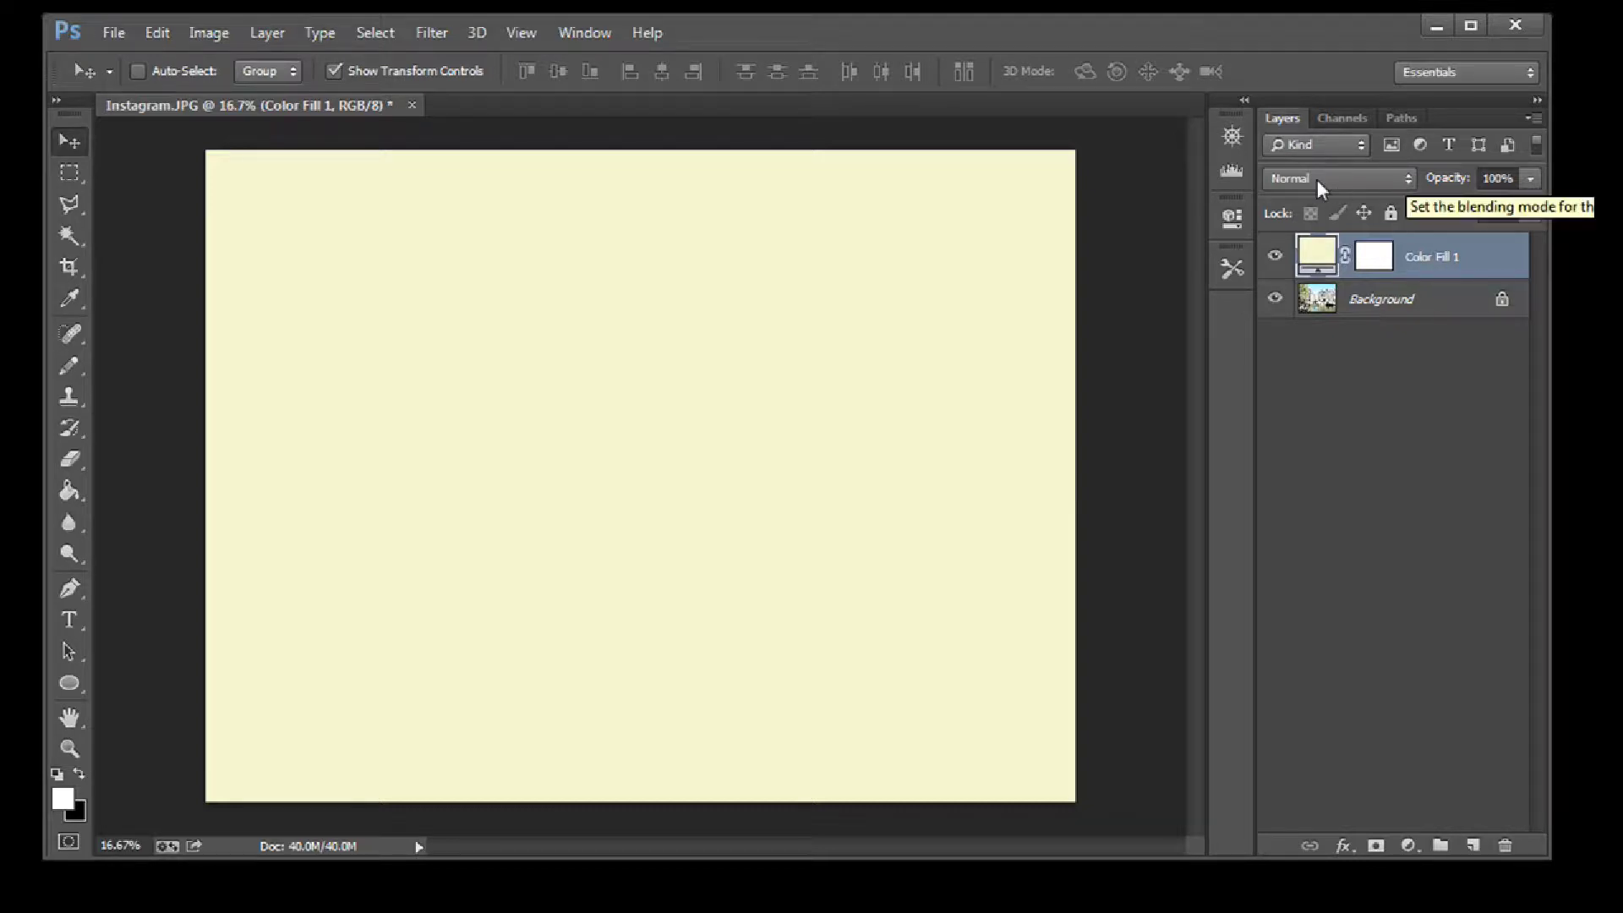
- Change the Color Fill 1 layer's blend mode to Multiply
{"action": "left_click", "coordinate": [1408, 182]}
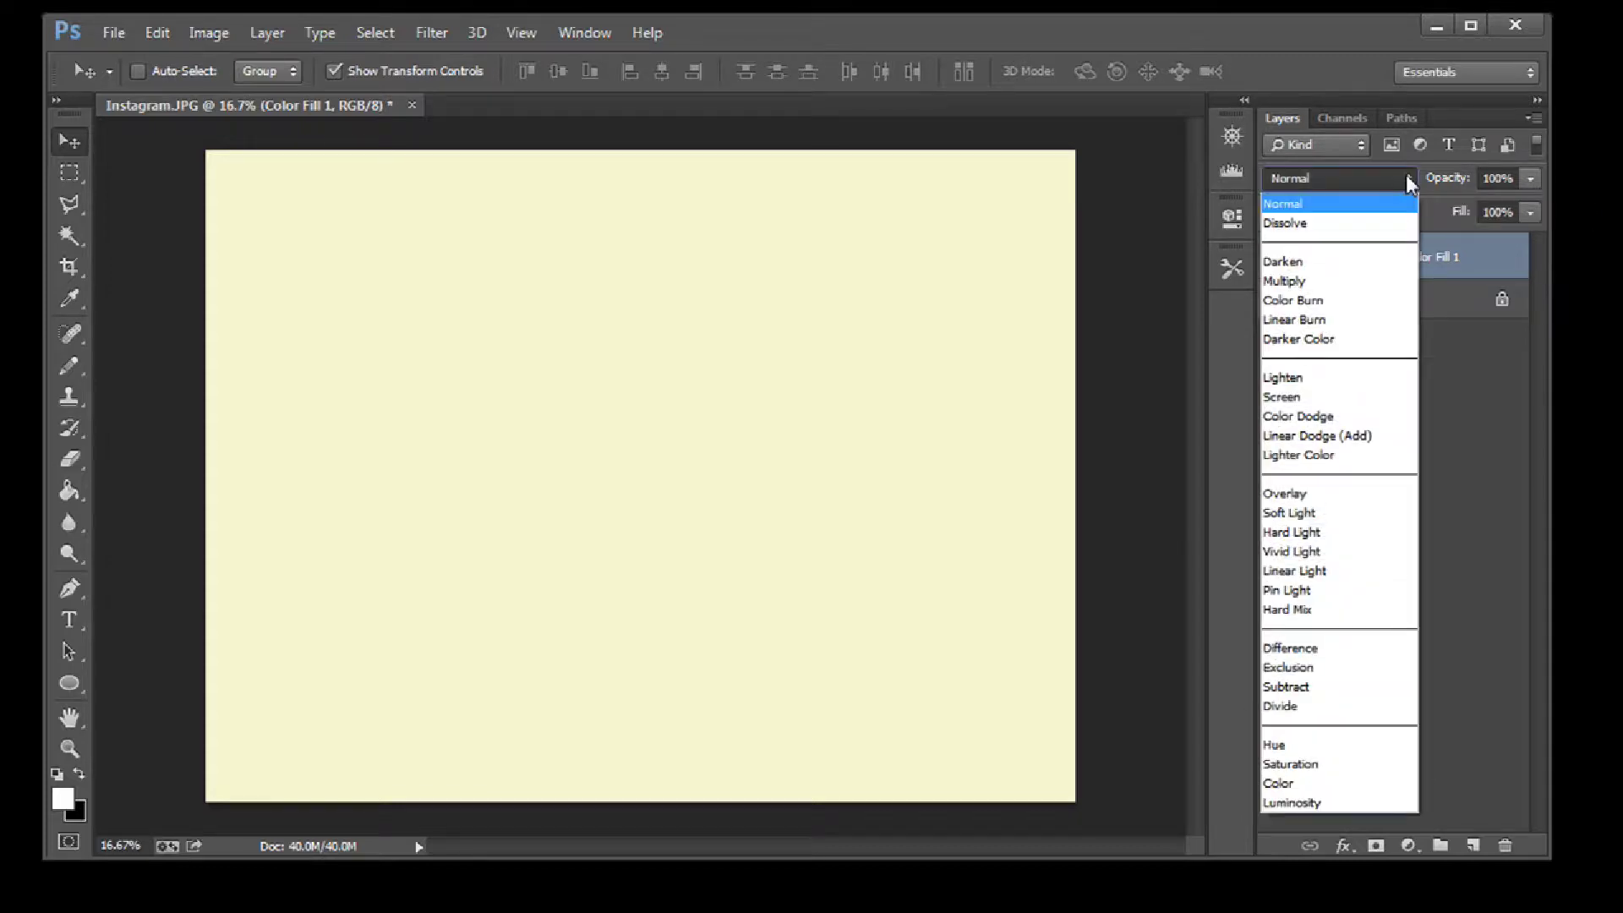
{"action": "left_click", "coordinate": [1341, 280]}
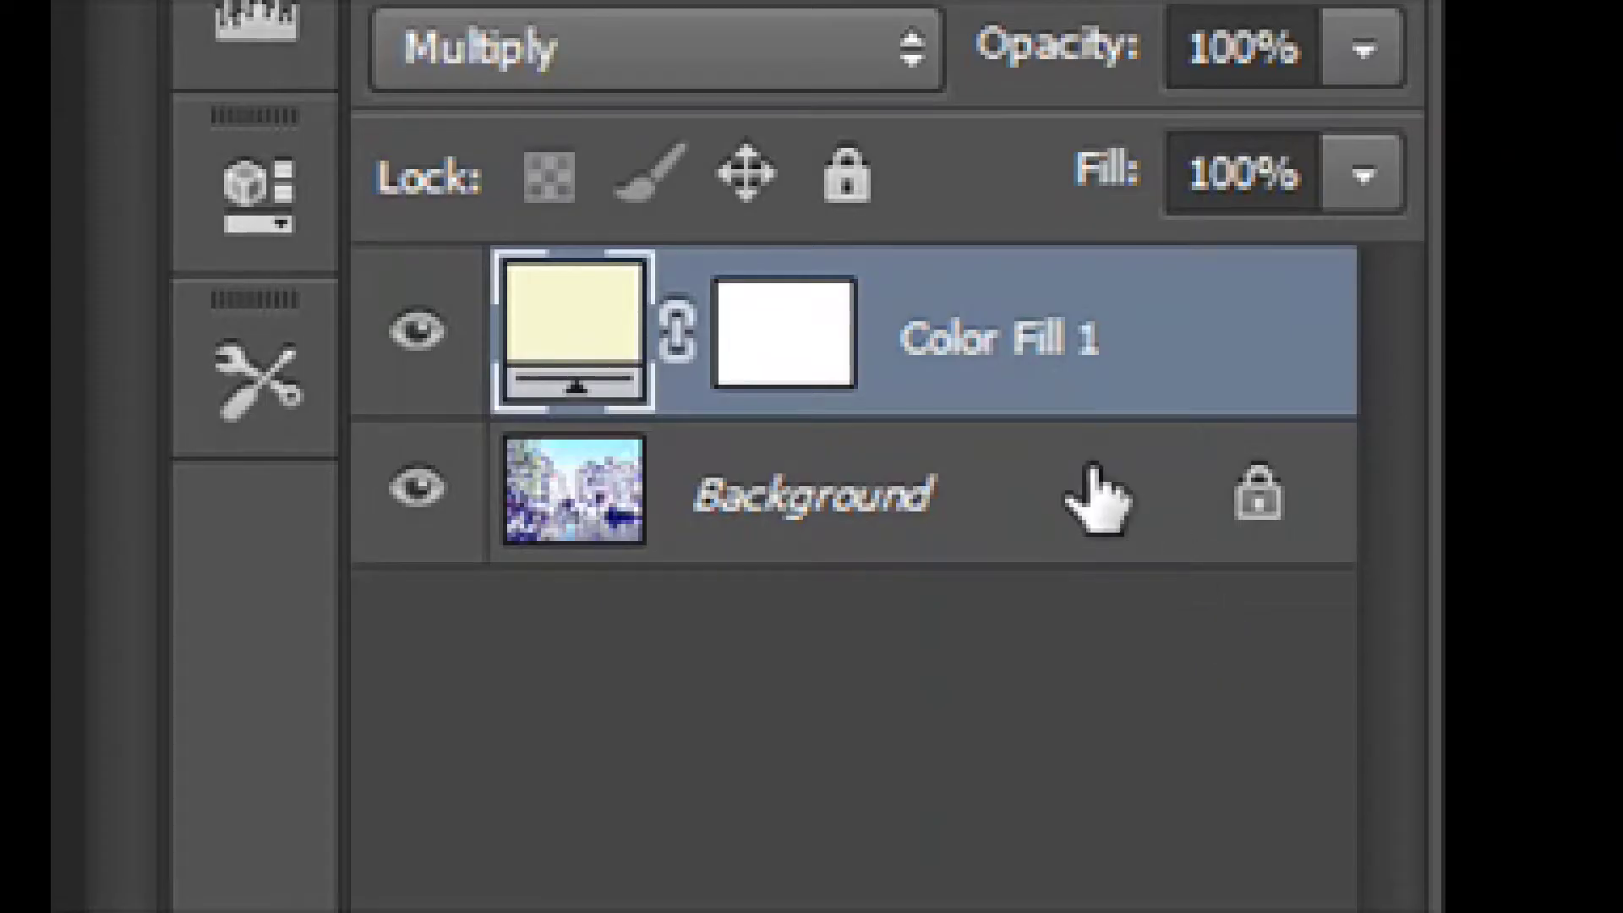
{"action": "left_click", "coordinate": [1093, 497]}
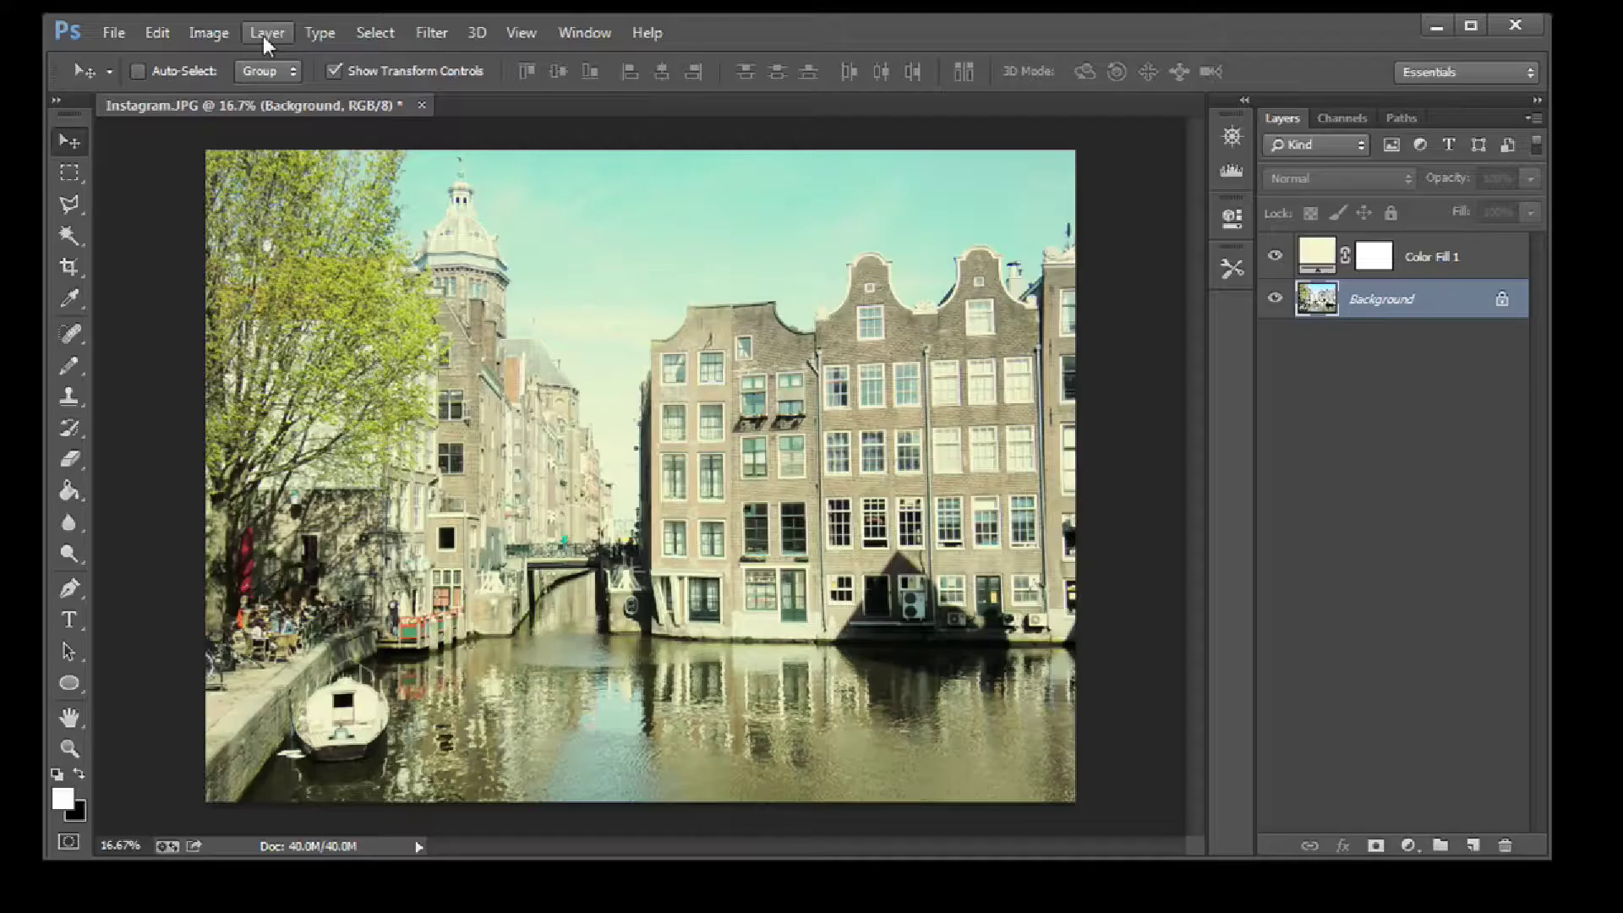
- Apply Levels to the Background's Blue channel with output black set to 100
{"action": "left_click", "coordinate": [209, 32]}
{"action": "mouse_move", "coordinate": [245, 95]}
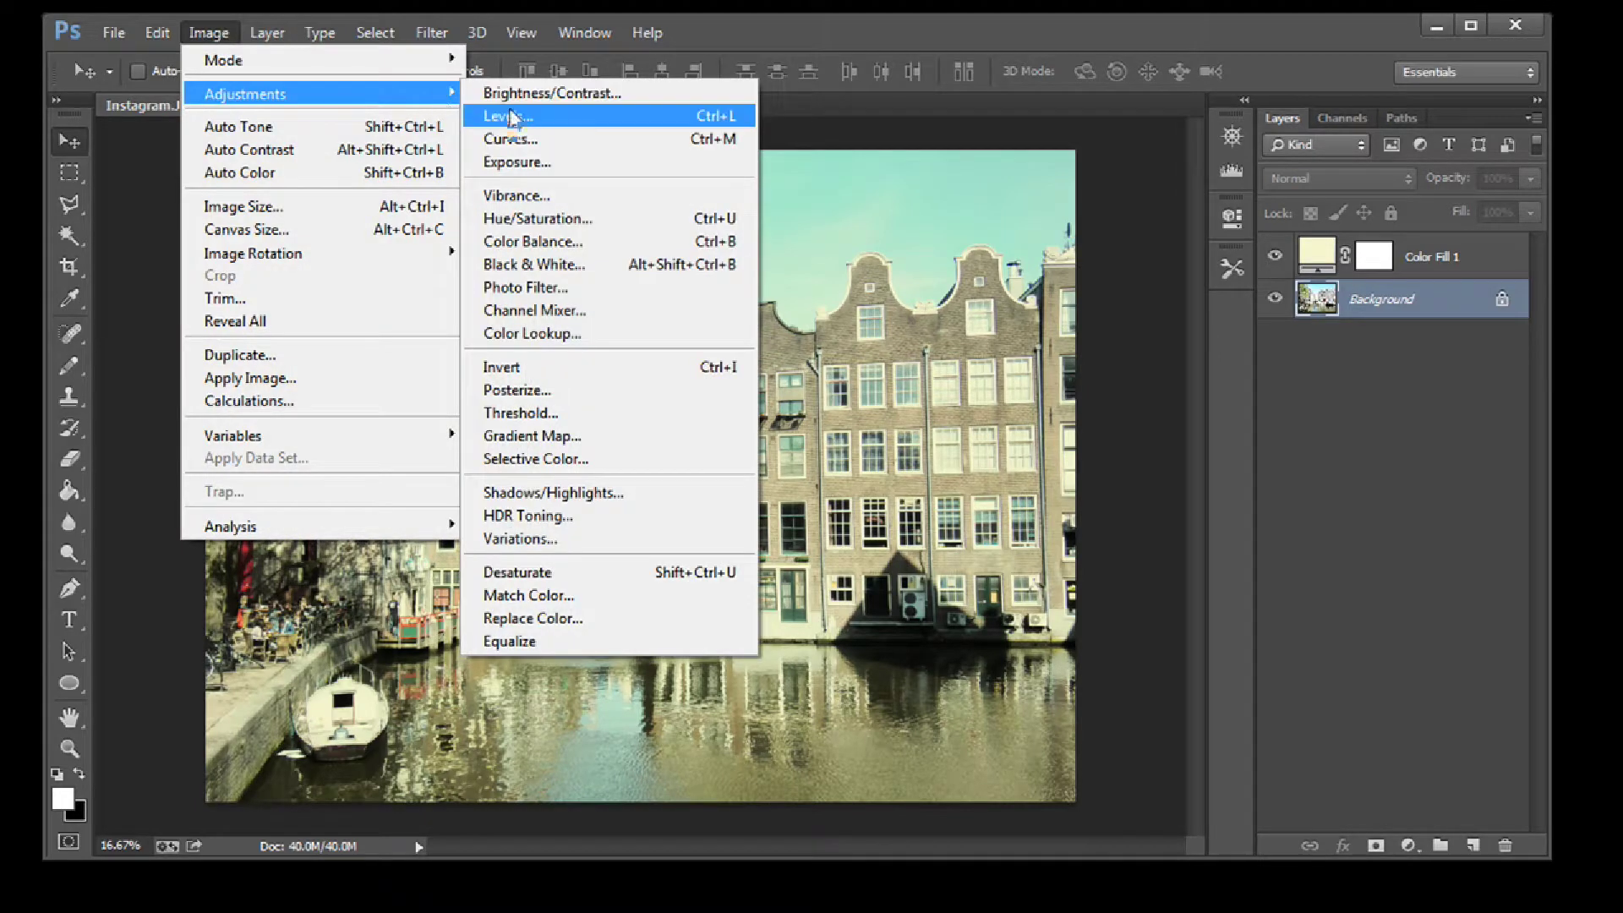
{"action": "left_click", "coordinate": [517, 119]}
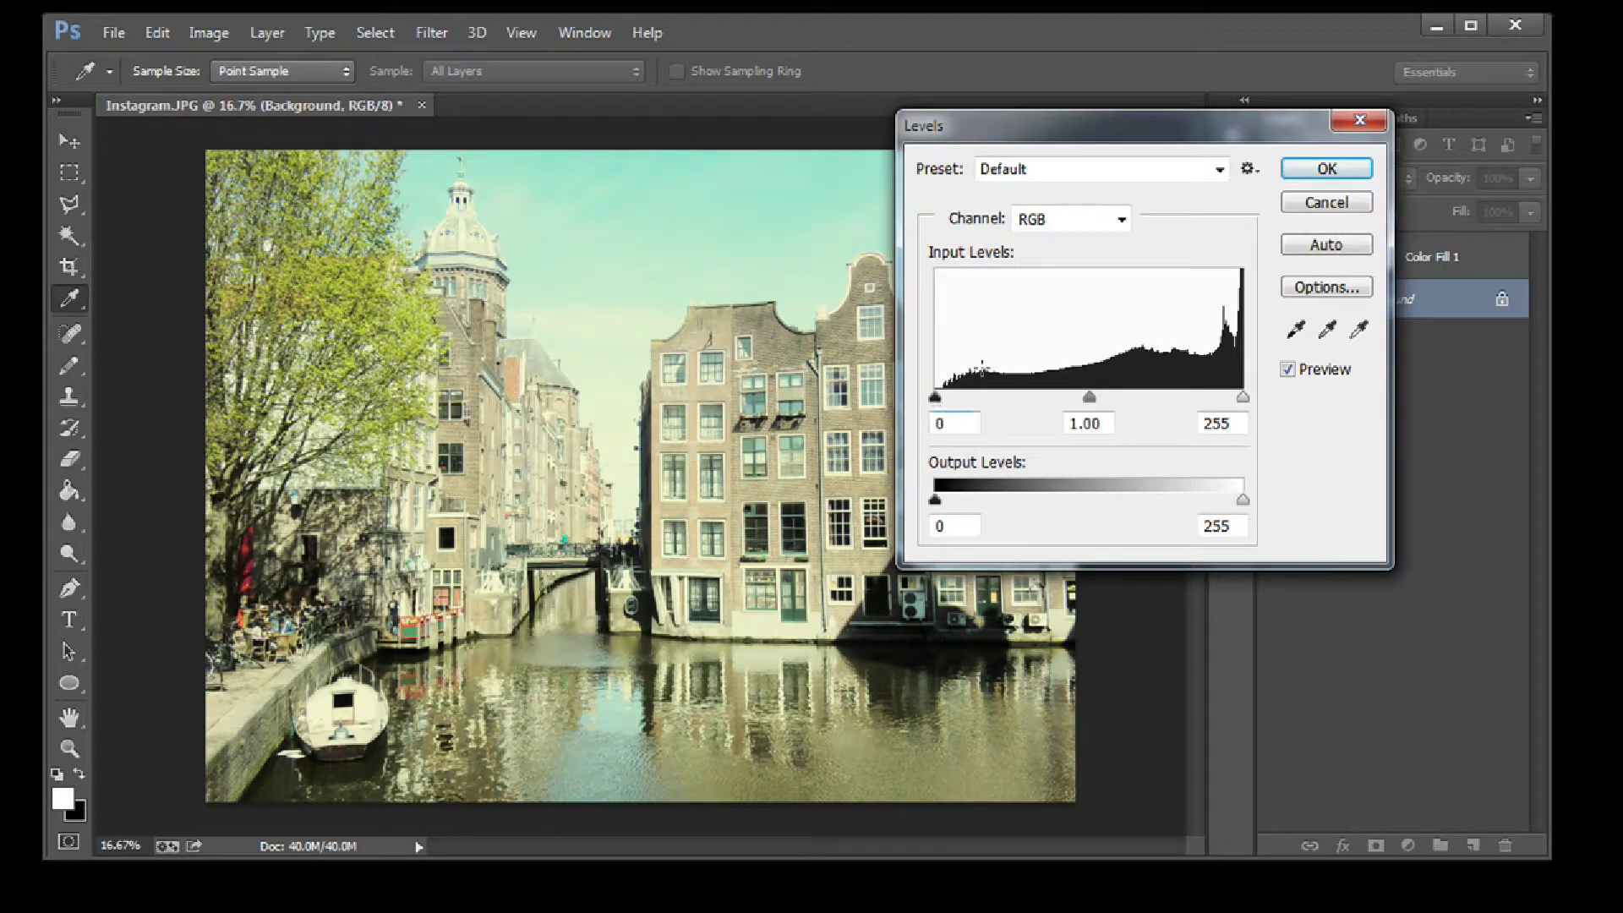
{"action": "left_click", "coordinate": [1072, 220]}
{"action": "left_click", "coordinate": [1033, 284]}
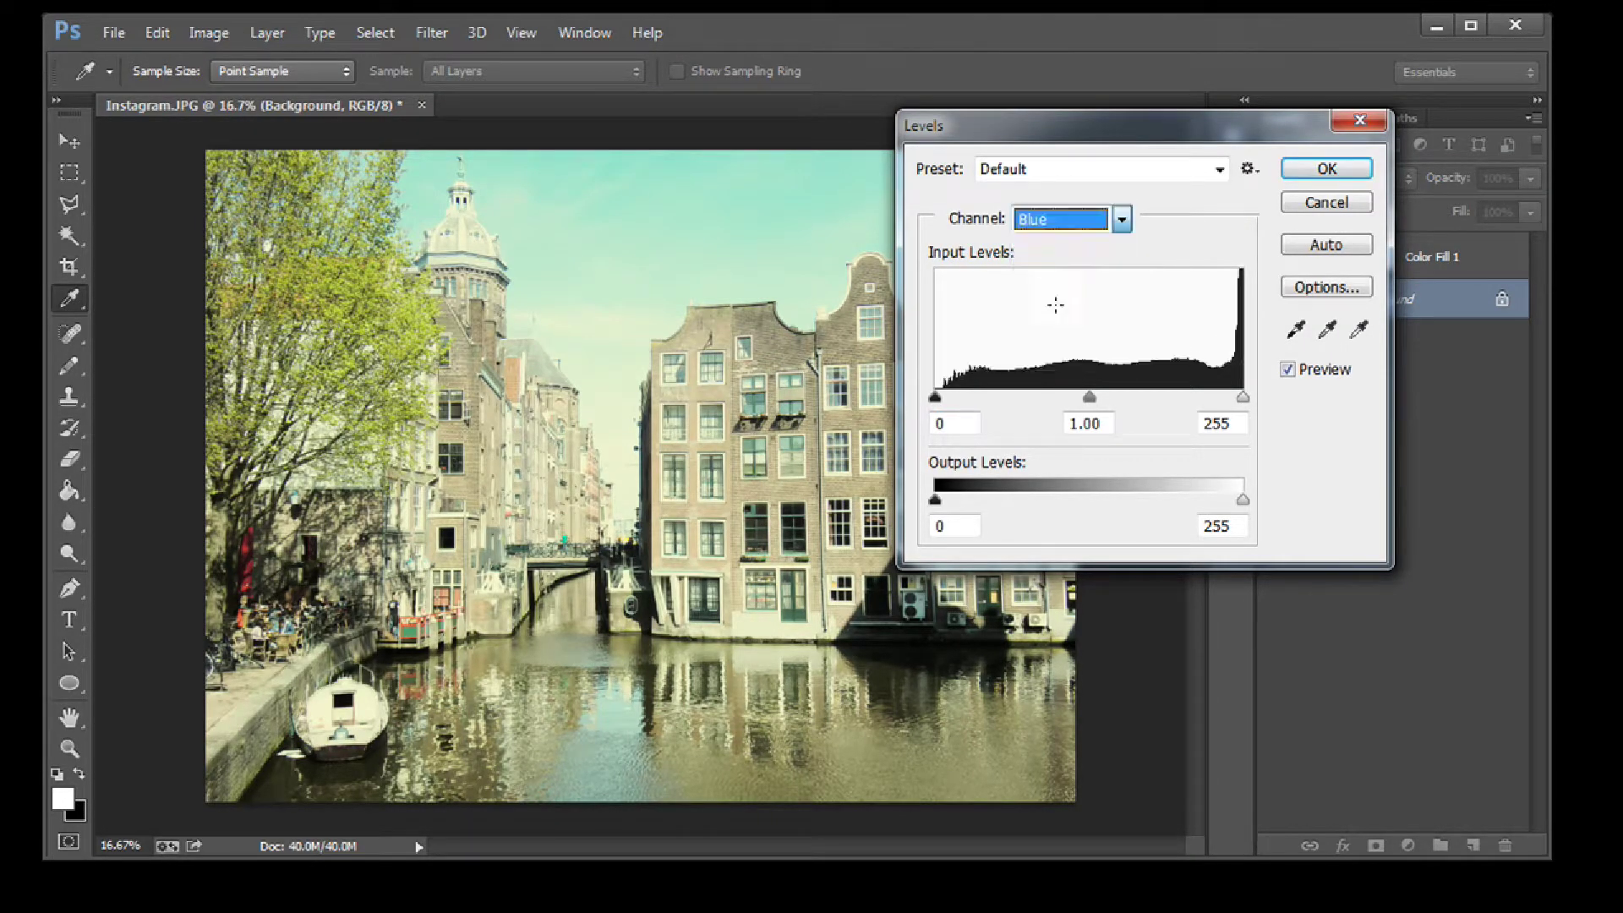
{"action": "left_click", "coordinate": [944, 526]}
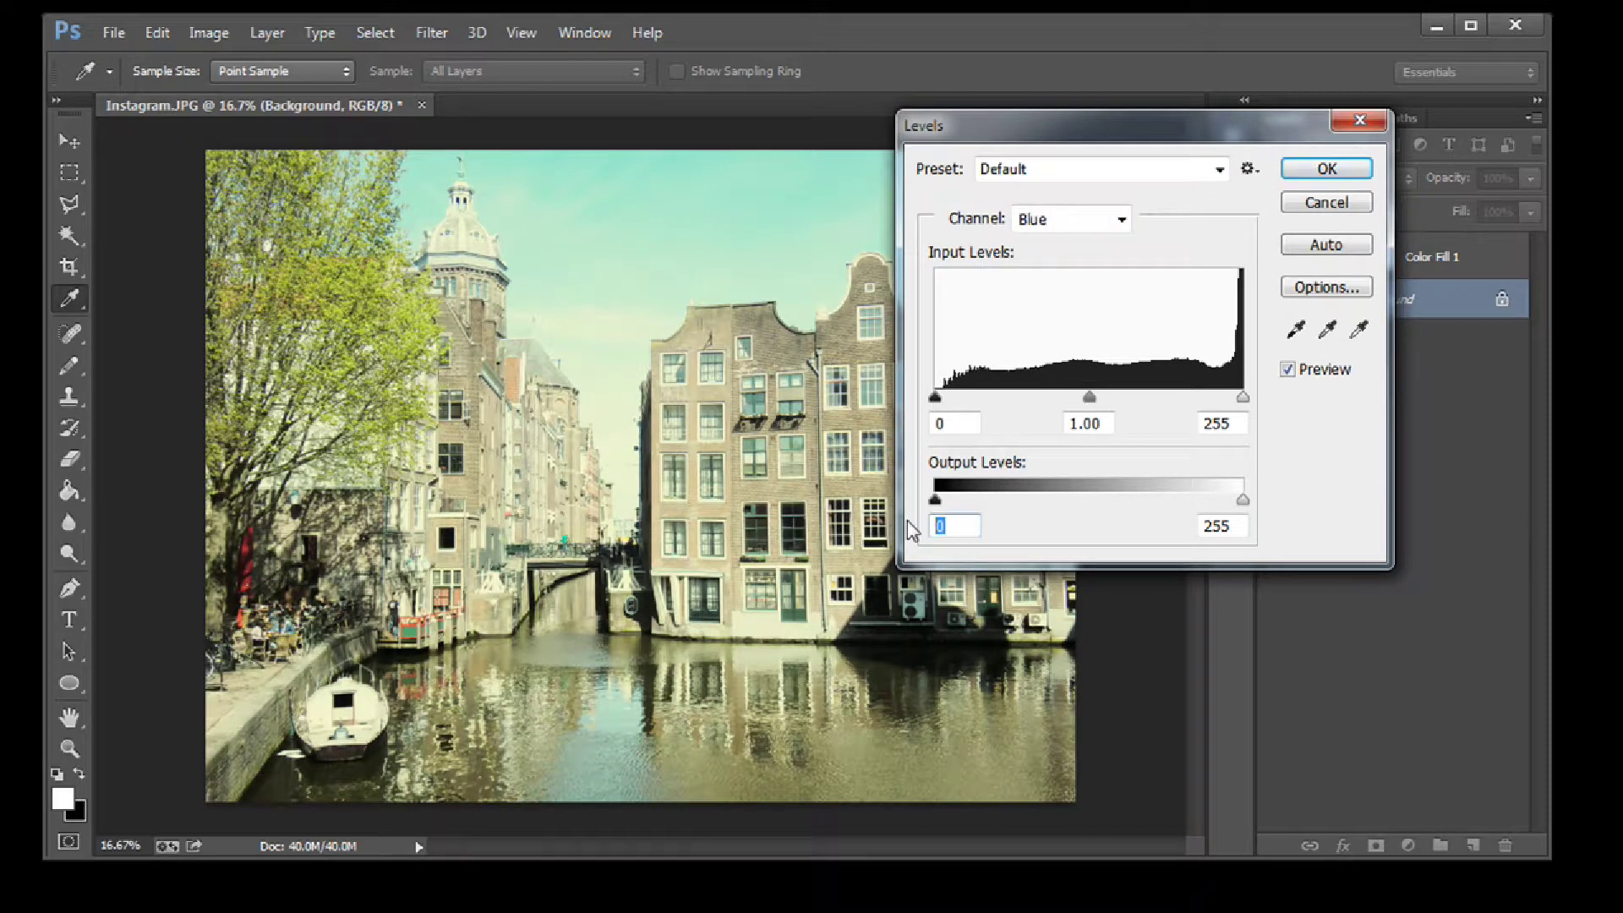
{"action": "type", "text": "100"}
{"action": "key", "text": "Return"}
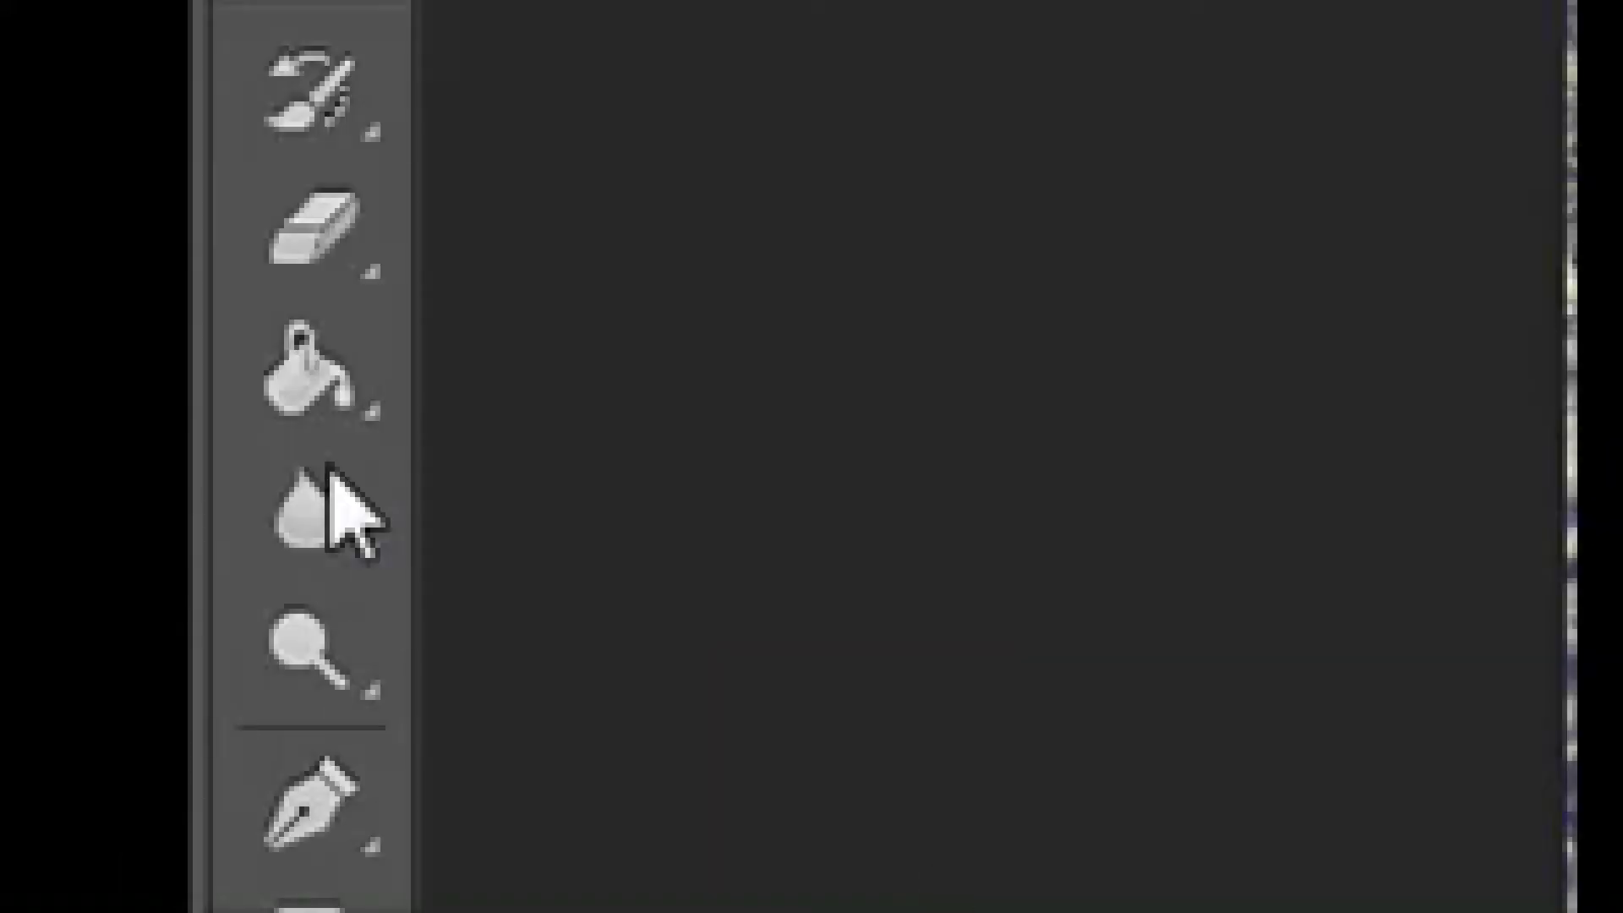
- Switch to the Gradient Tool and draw a radial light-to-dark gradient on Layer 1
{"action": "right_click", "coordinate": [314, 381]}
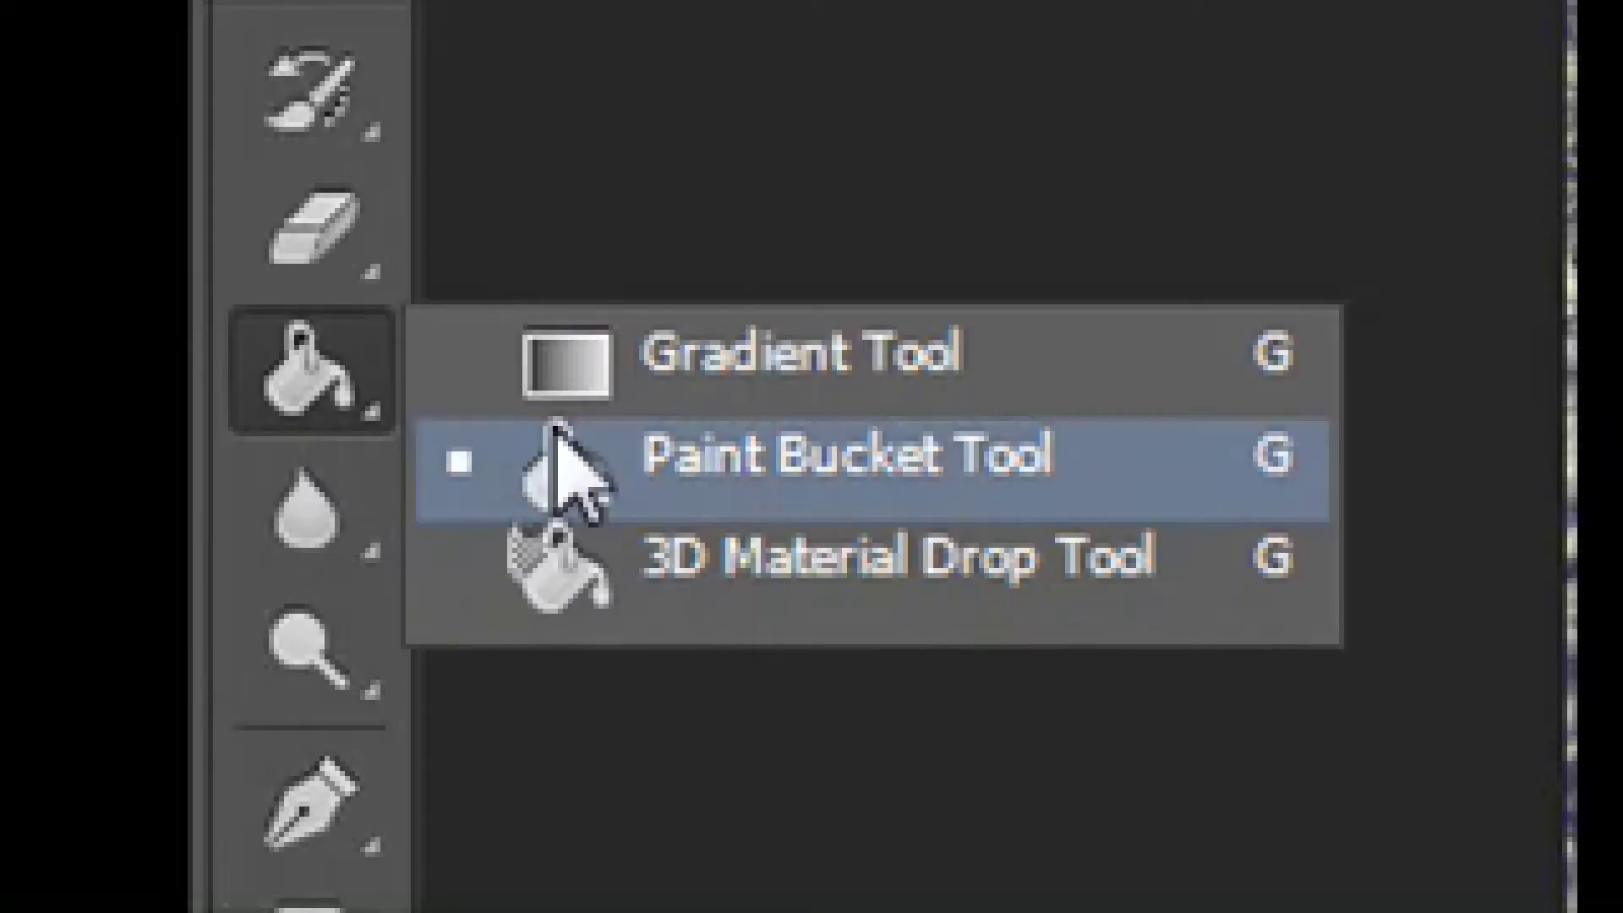
{"action": "left_click", "coordinate": [837, 380]}
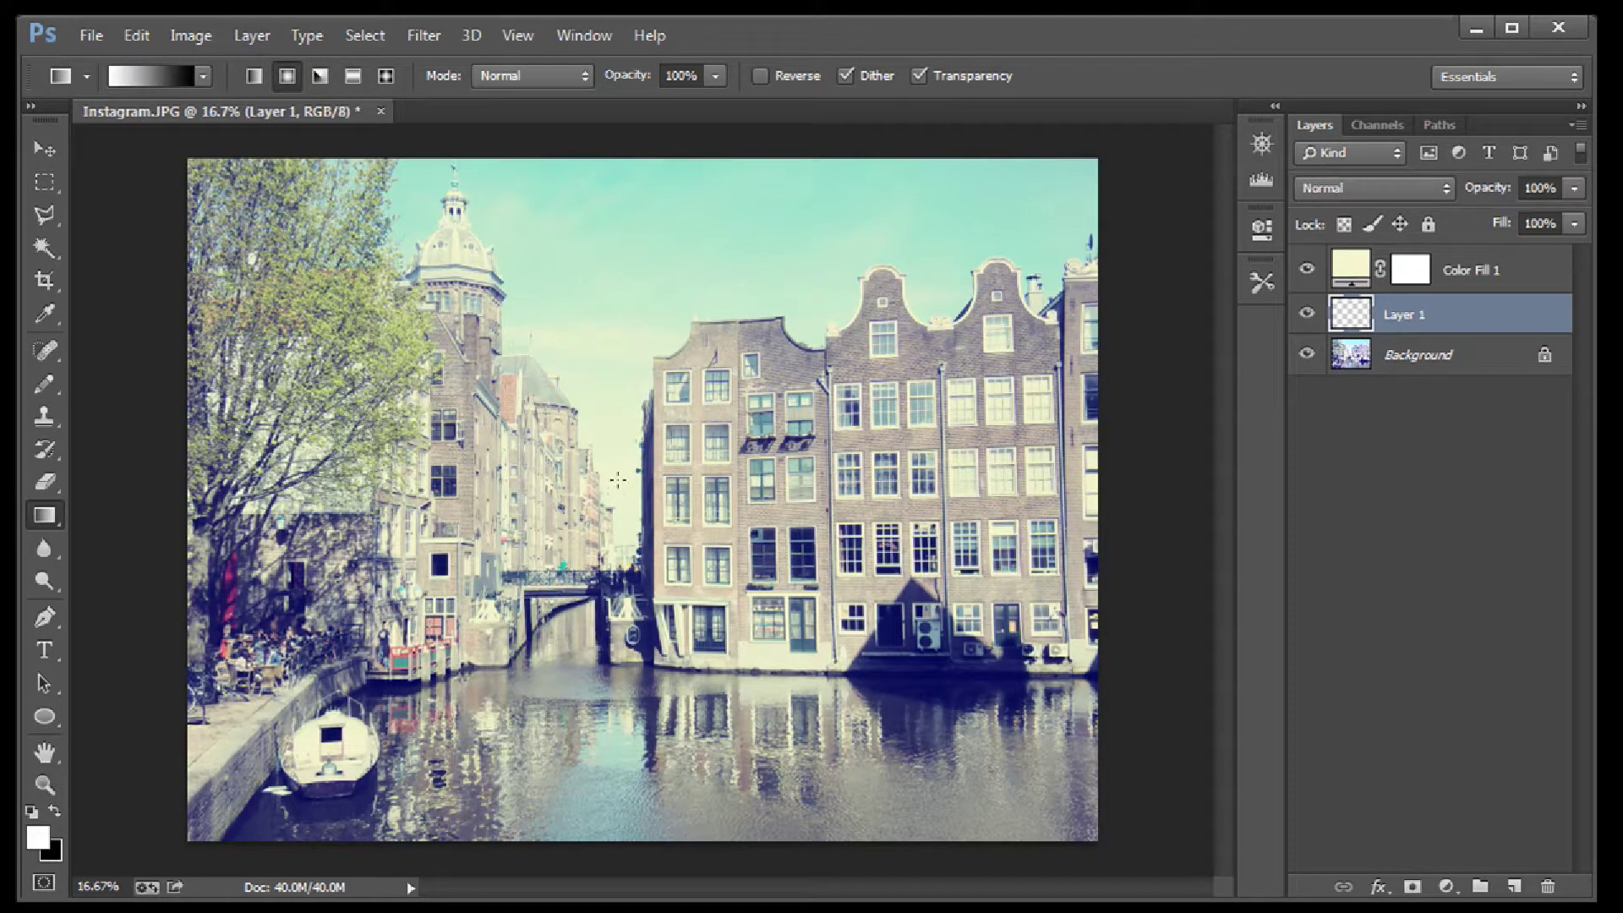
{"action": "left_click_drag", "start_coordinate": [617, 479], "coordinate": [623, 837]}
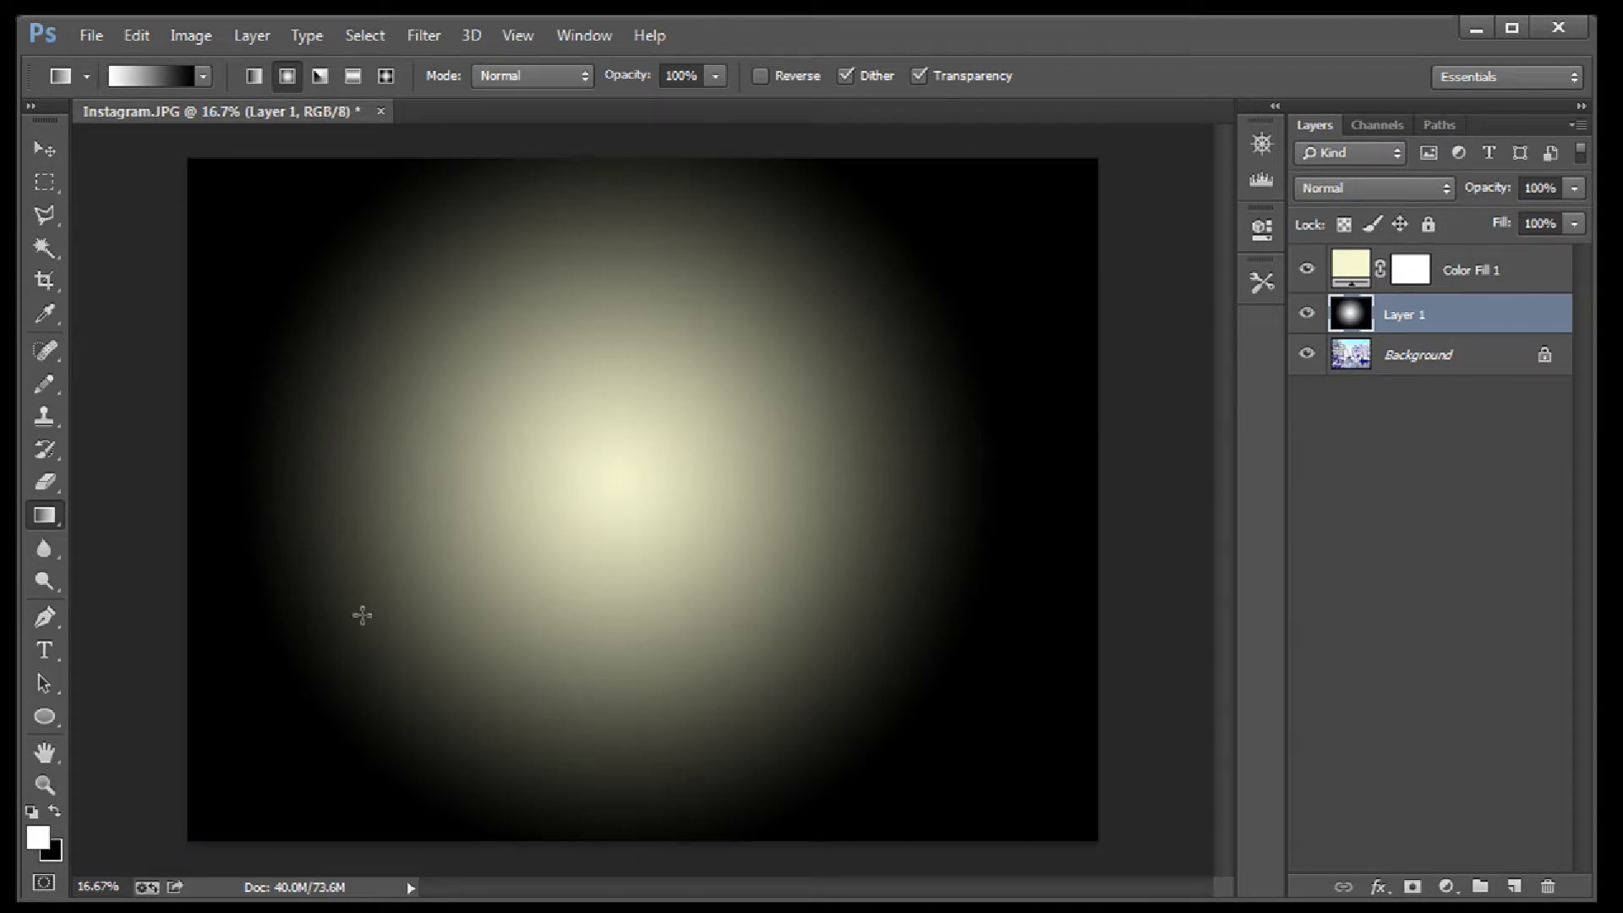
- Set Layer 1's vignette gradient to the Overlay blend mode
{"action": "left_click", "coordinate": [1424, 187]}
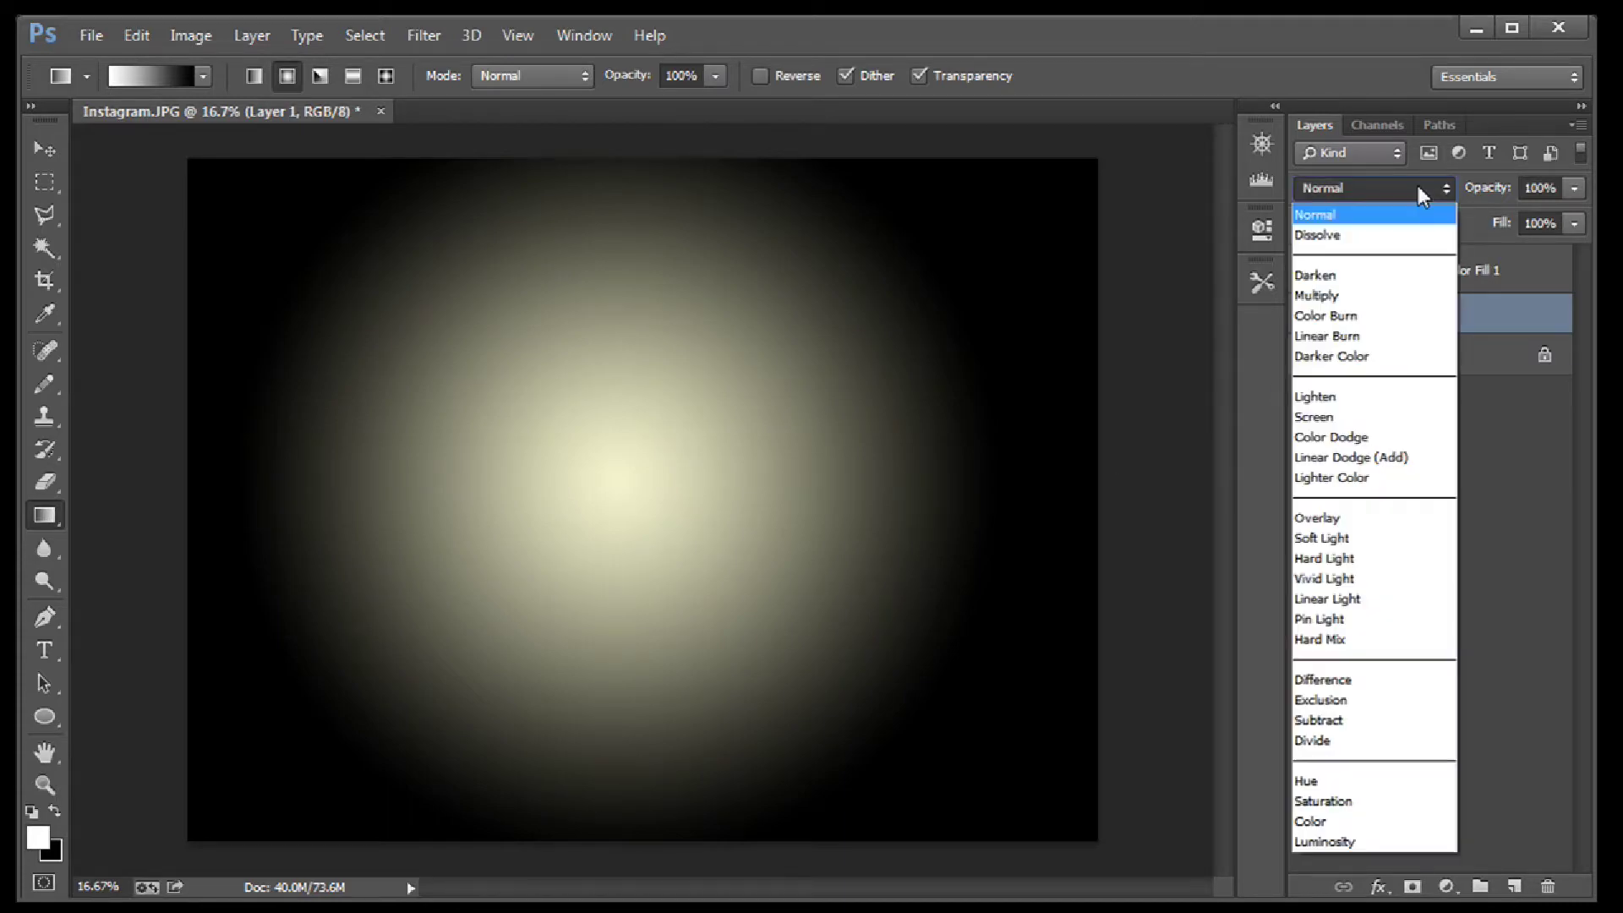
{"action": "left_click", "coordinate": [1355, 517]}
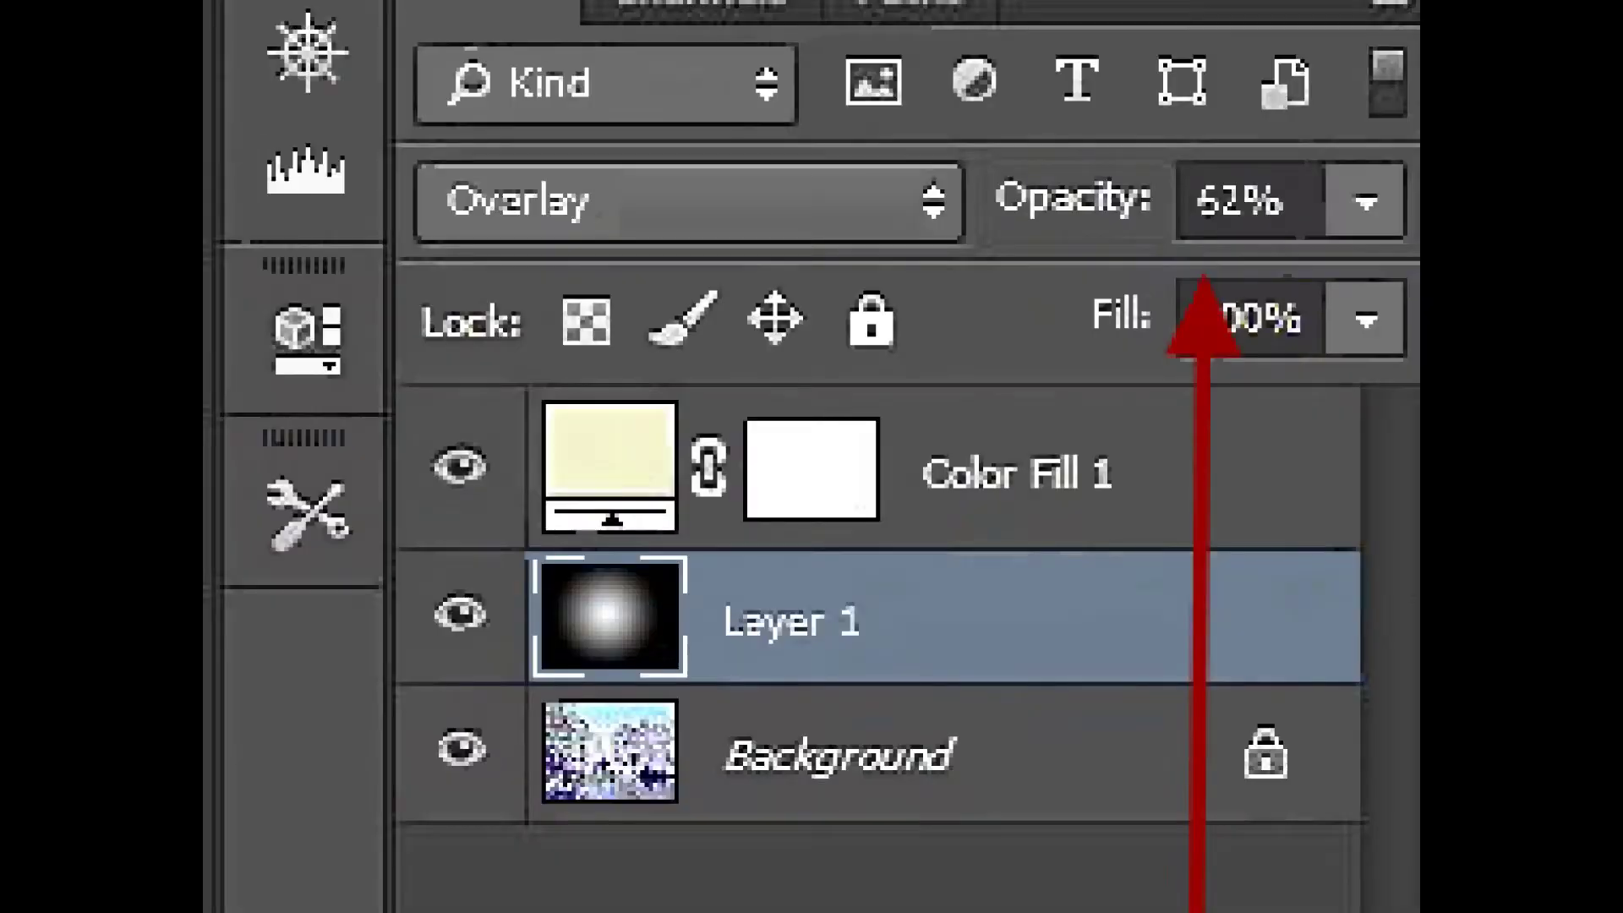